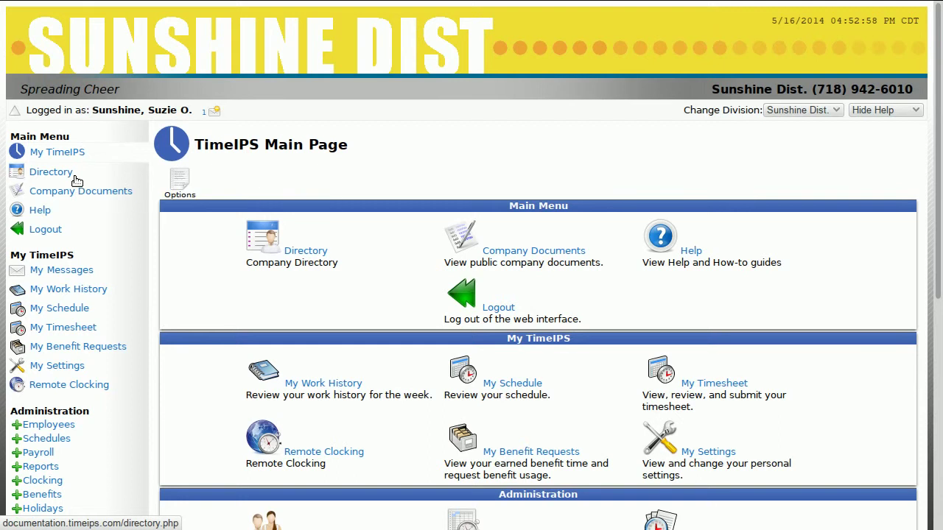
# - Open the employee directory, expand the display options and display the status list with the filters unchanged
pyautogui.click(74, 178)
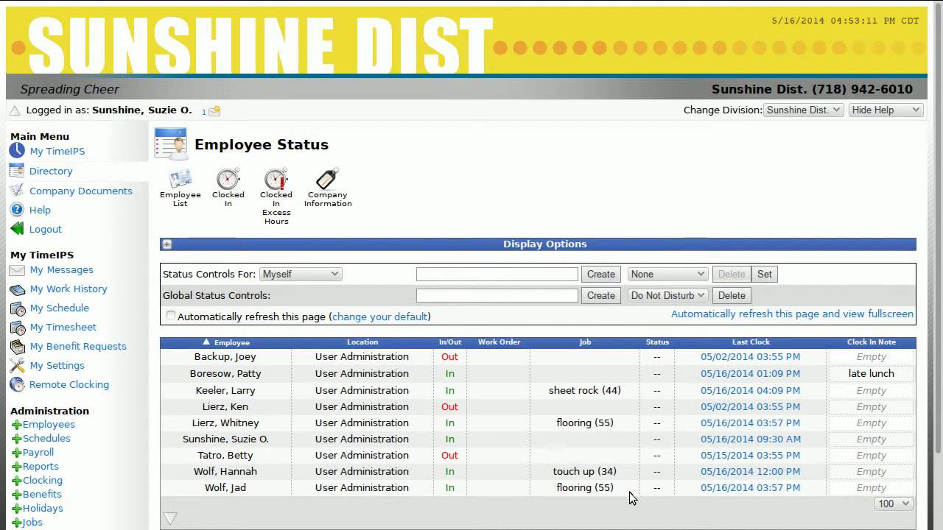
pyautogui.click(396, 248)
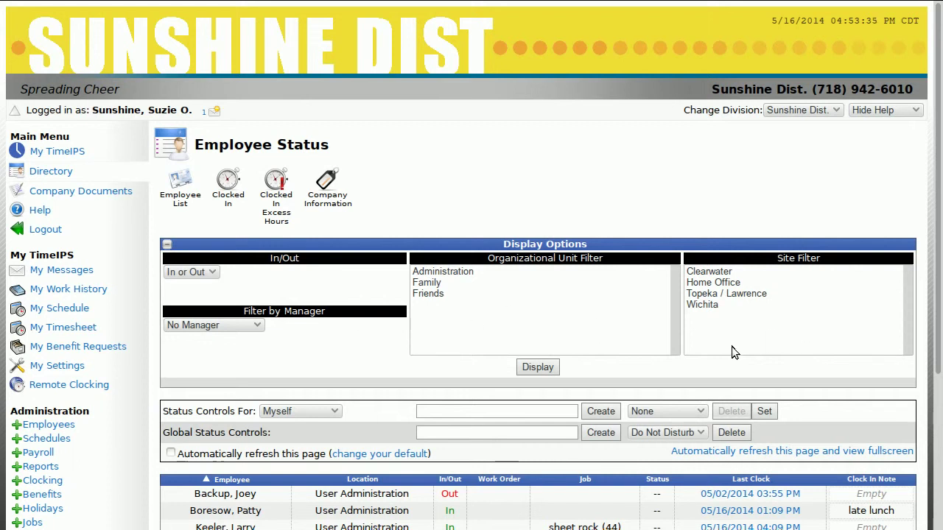
pyautogui.click(554, 370)
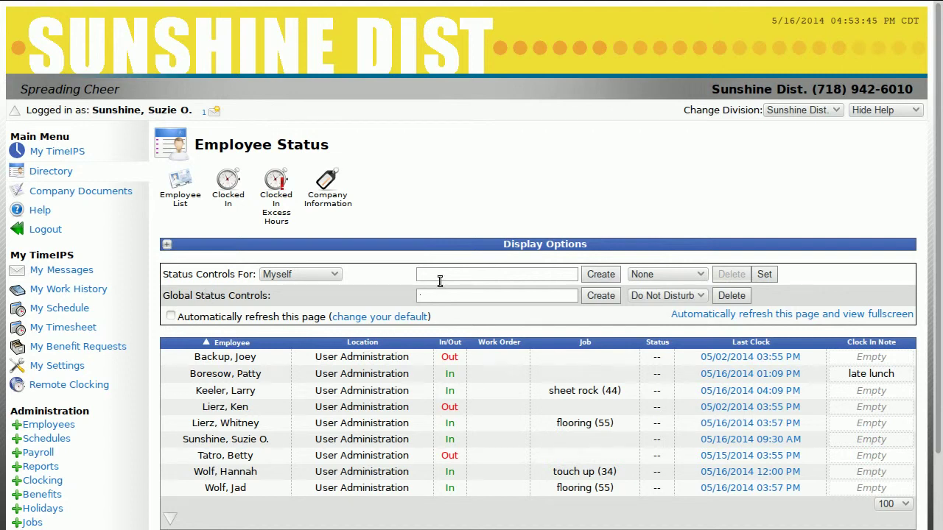
pyautogui.click(335, 276)
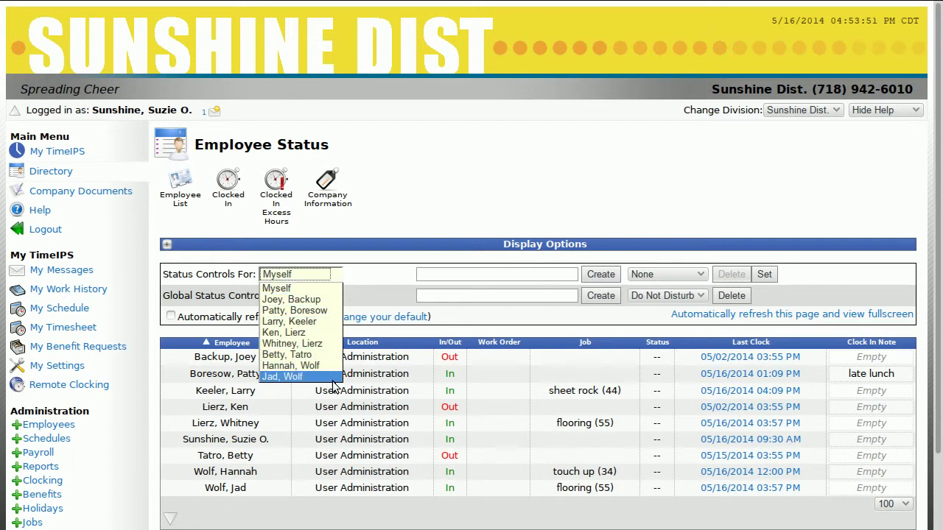
pyautogui.click(379, 267)
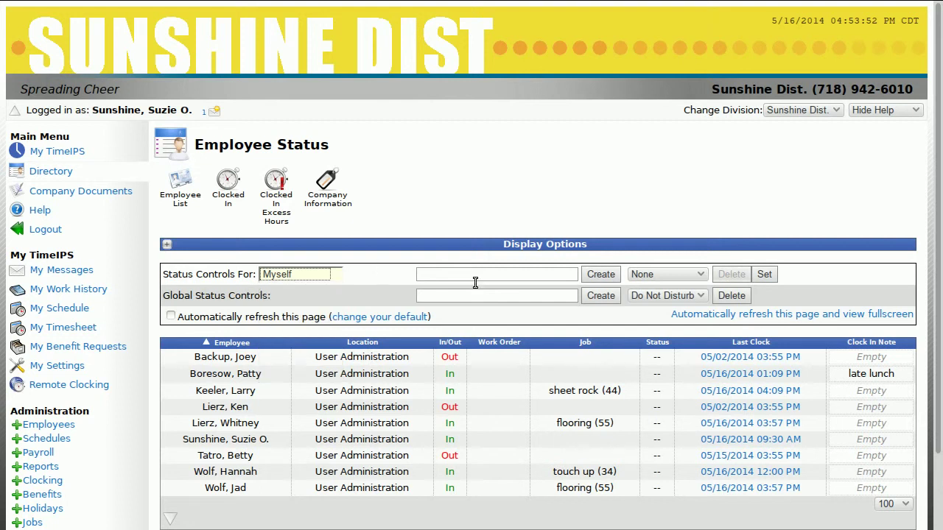
pyautogui.click(692, 295)
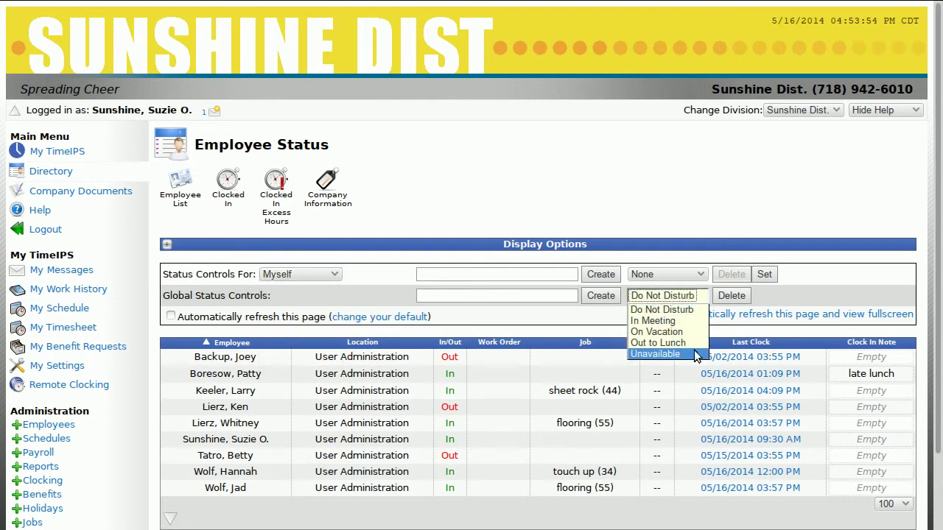
pyautogui.click(661, 309)
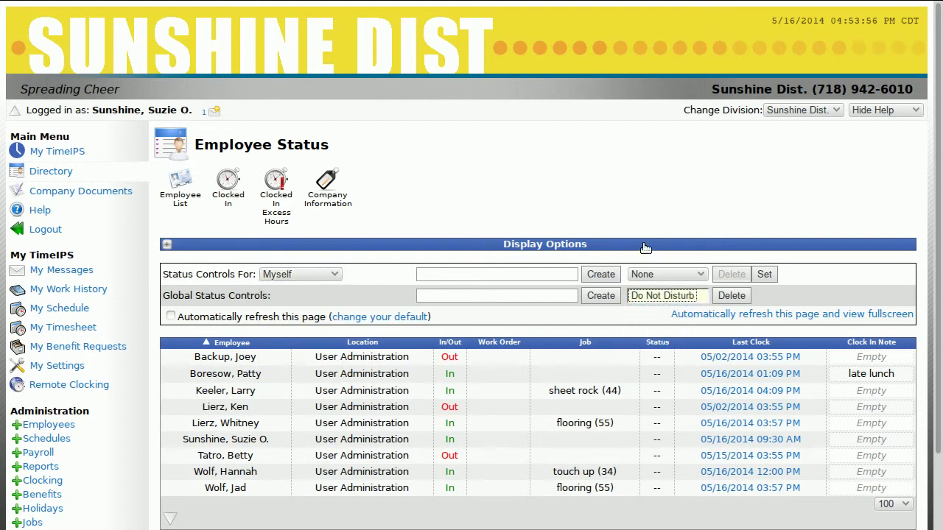
# - Create an individual status "with a client" for the employee whose clock-in note is "late lunch"
pyautogui.click(335, 275)
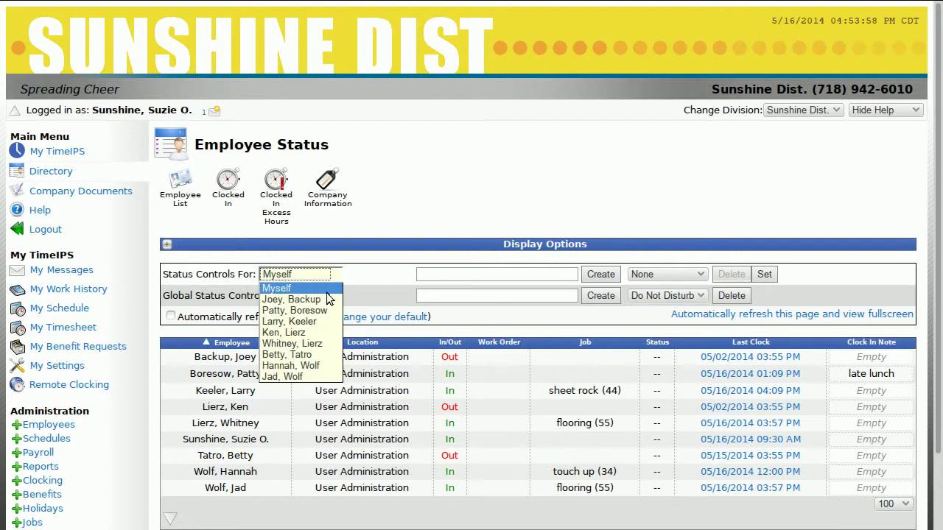
pyautogui.click(327, 308)
pyautogui.click(436, 273)
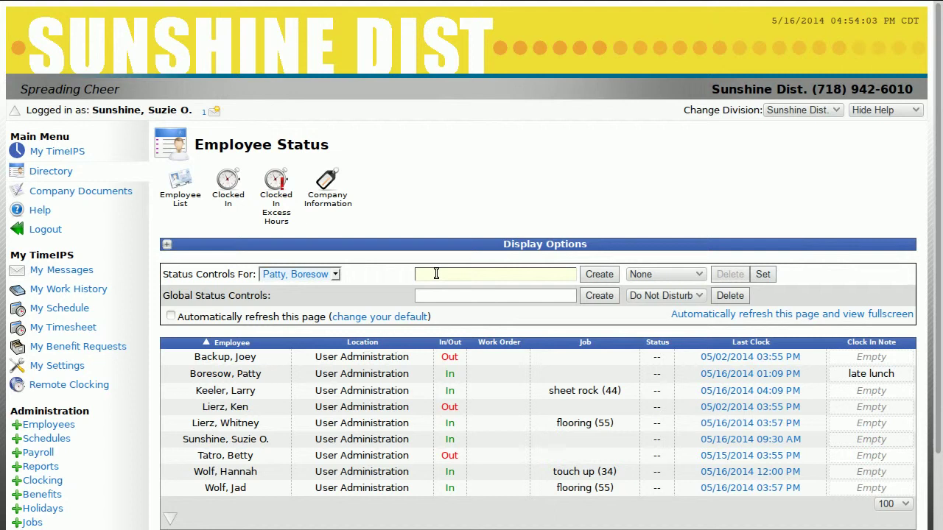
pyautogui.write('with a client')
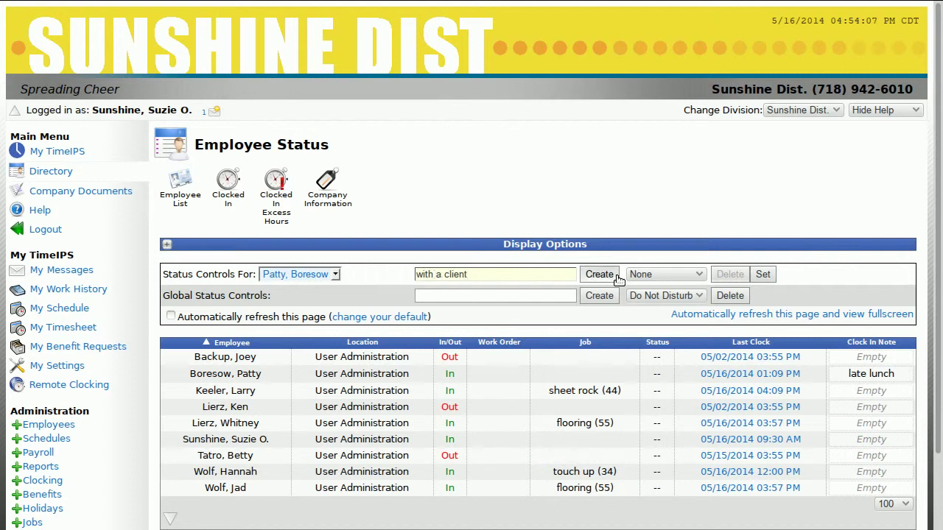
pyautogui.click(617, 277)
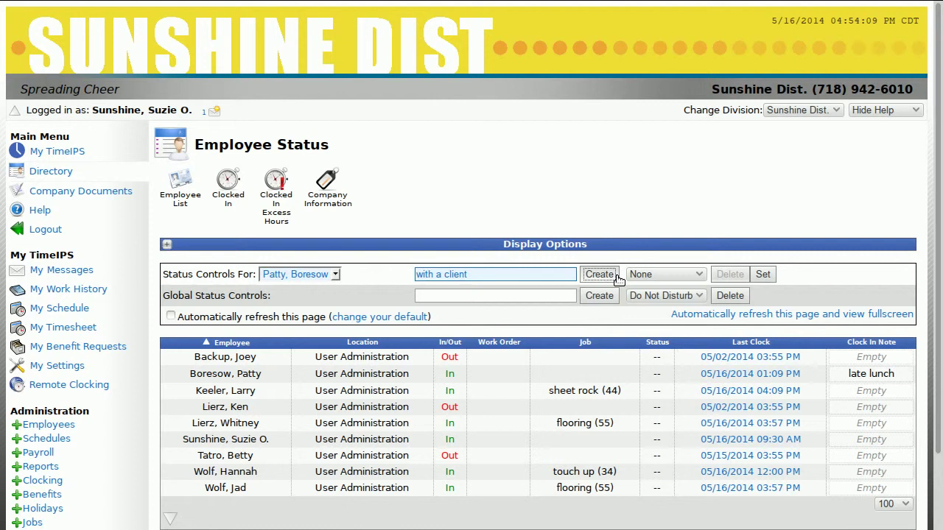
pyautogui.click(617, 277)
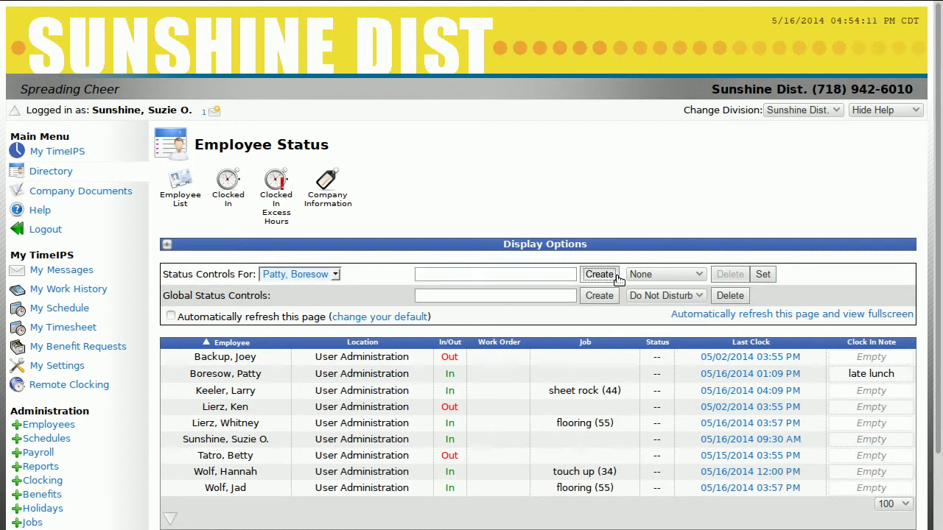
# - Set the selected employee's status to "with a client"
pyautogui.click(698, 275)
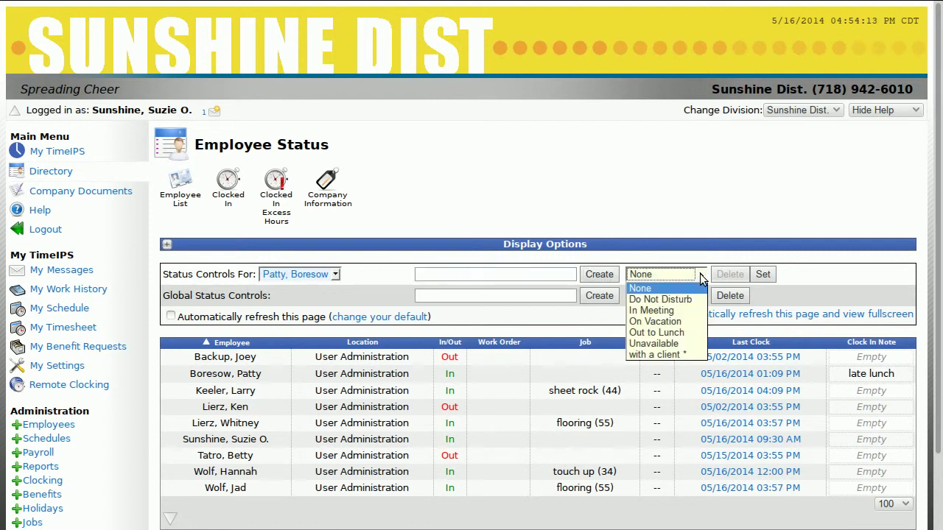
pyautogui.click(697, 355)
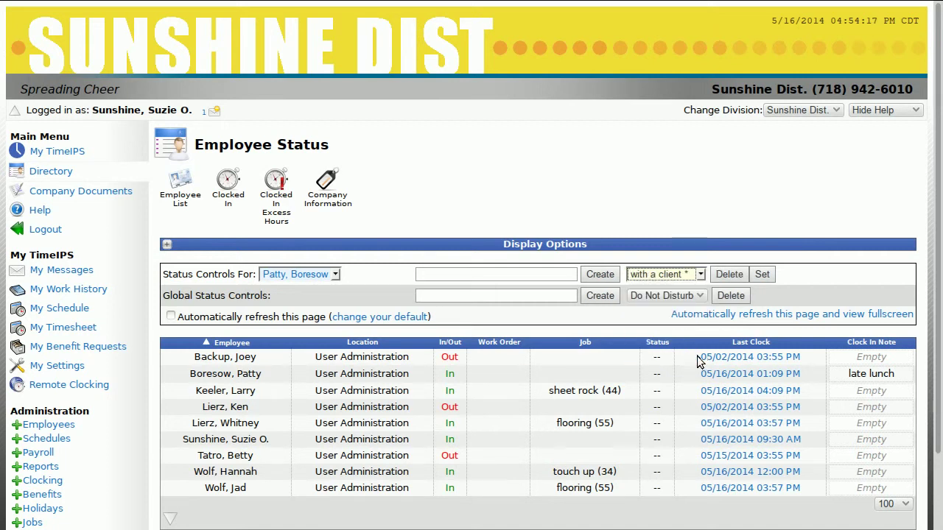
pyautogui.click(761, 278)
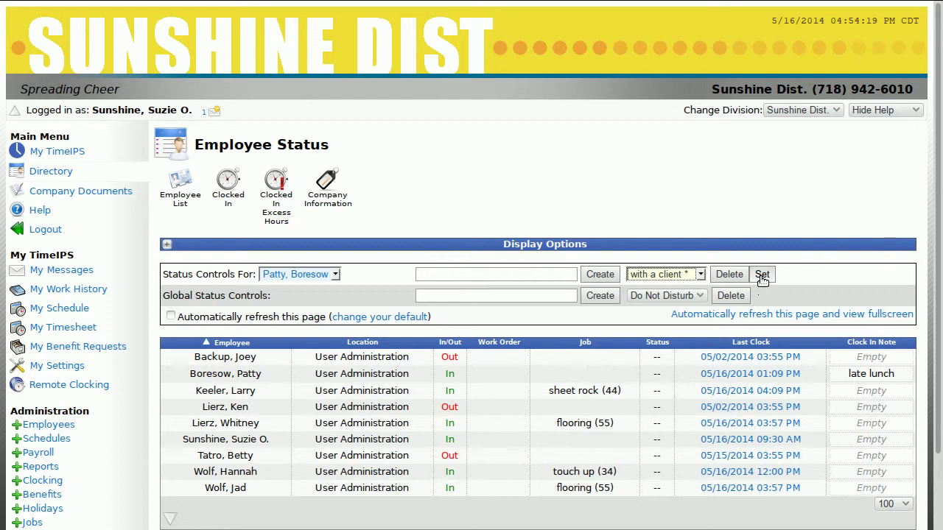
pyautogui.click(762, 277)
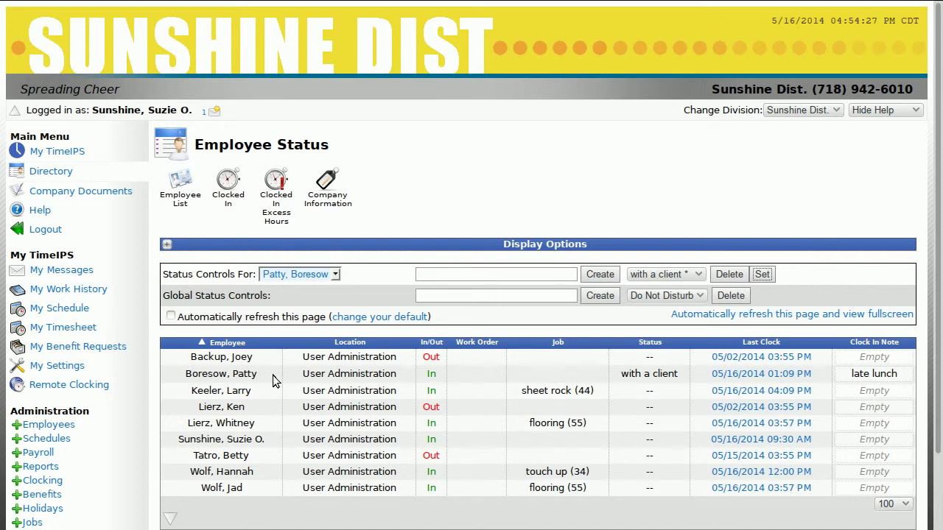
# - Create a global status named "intial consultation"
pyautogui.click(705, 295)
pyautogui.click(705, 295)
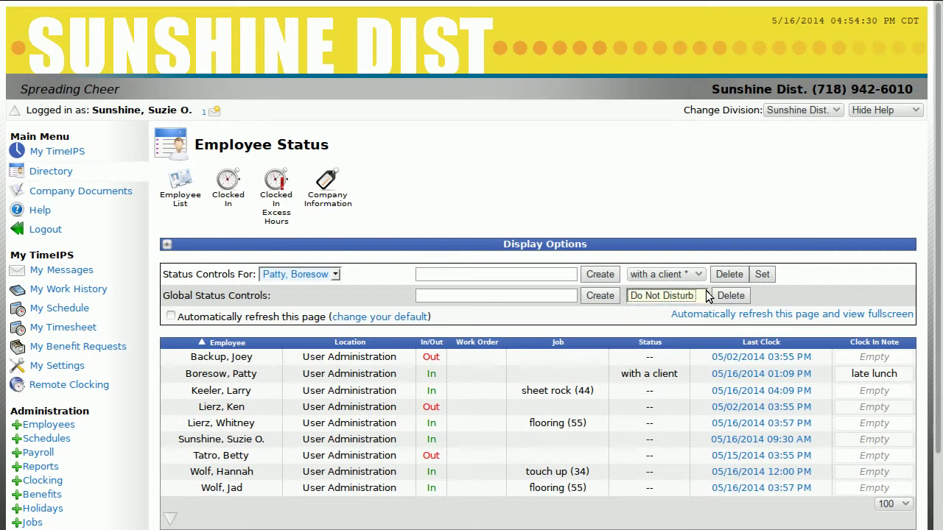
pyautogui.click(560, 295)
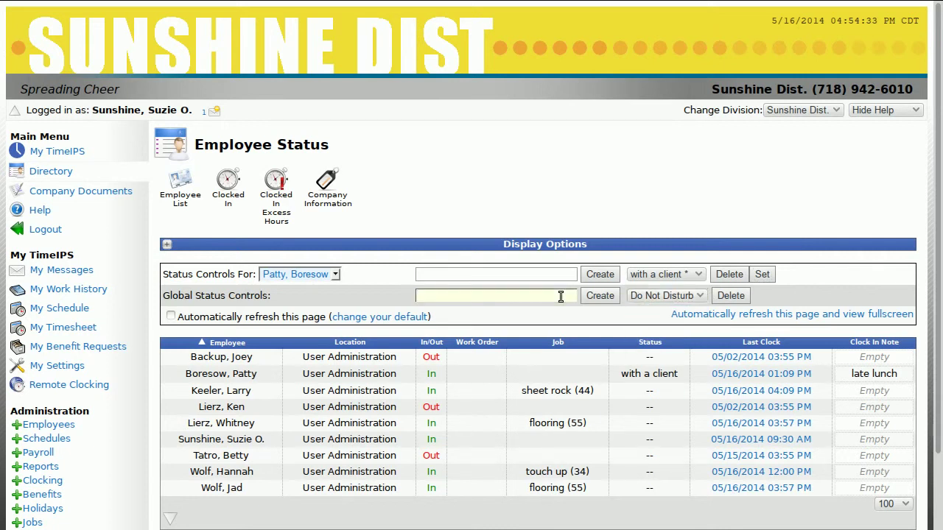
pyautogui.write('intial consultation')
pyautogui.click(600, 295)
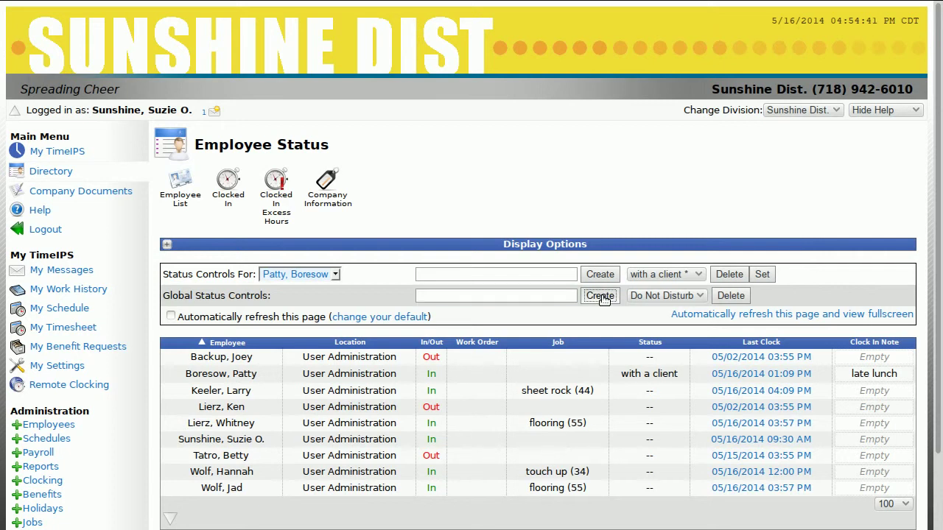
# - Check the global and individual status choices for the new "intial consultation" entry
pyautogui.click(695, 298)
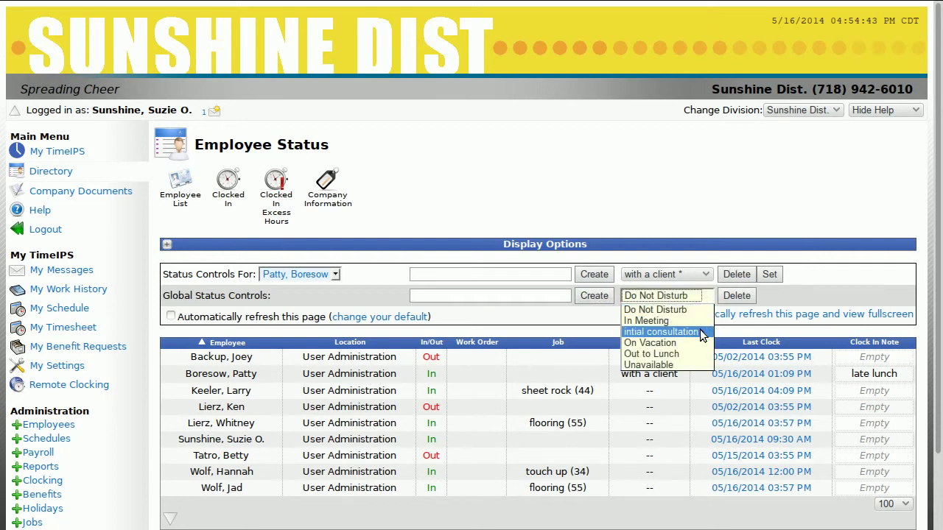
pyautogui.click(700, 249)
pyautogui.click(707, 274)
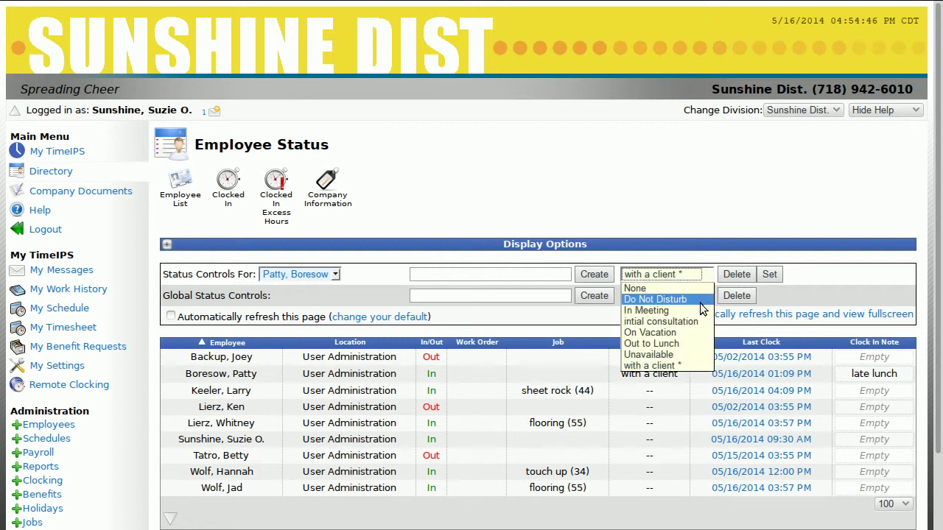
pyautogui.click(705, 217)
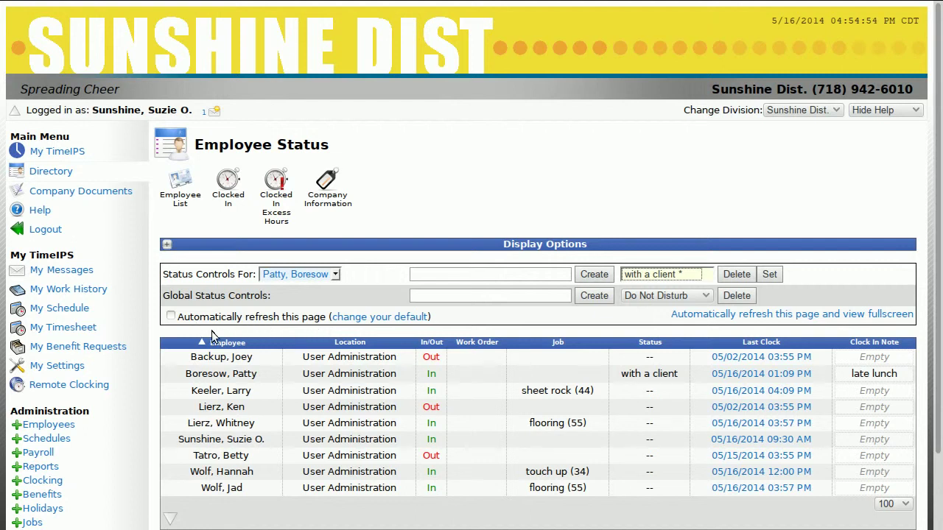
# - Turn on automatic refresh for the employee status page
pyautogui.click(170, 316)
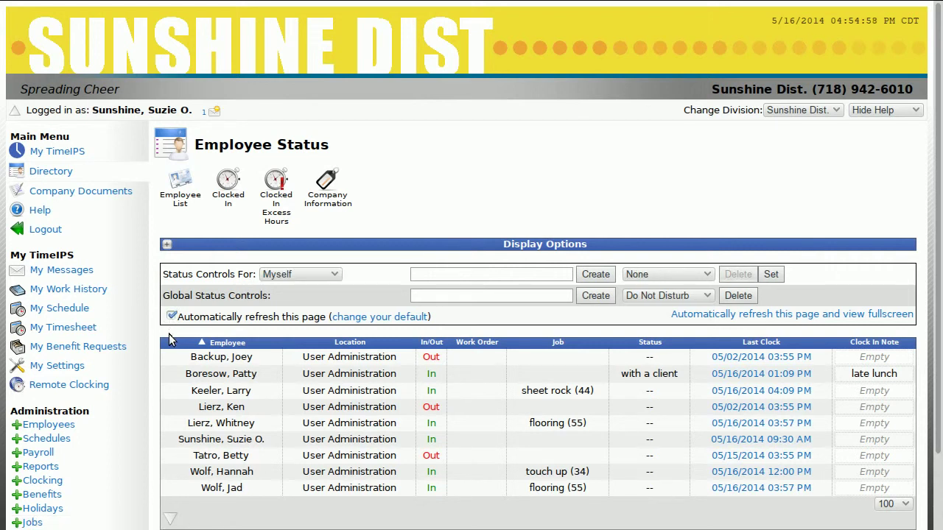
pyautogui.click(170, 316)
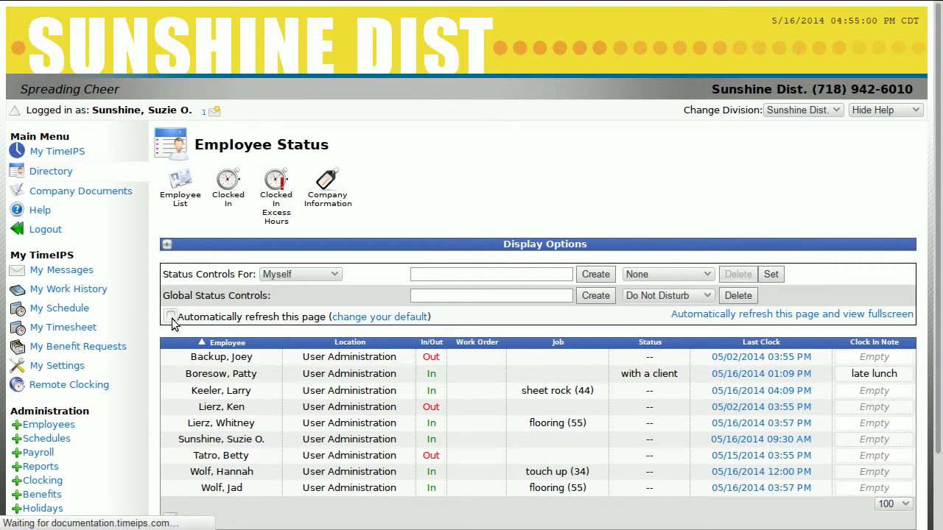
pyautogui.click(169, 317)
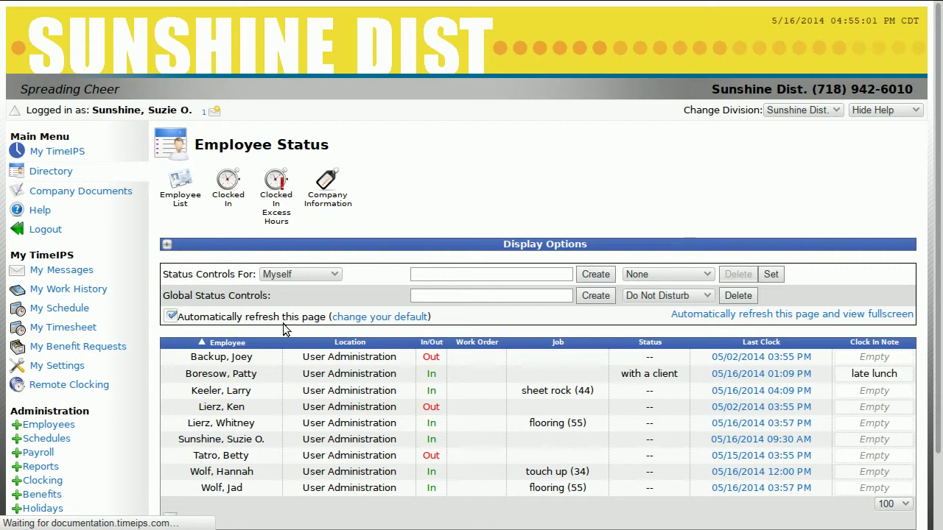
# - Submit the default directory status refresh setting as Do Not Automatically Refresh and return to the employee status page
pyautogui.click(427, 319)
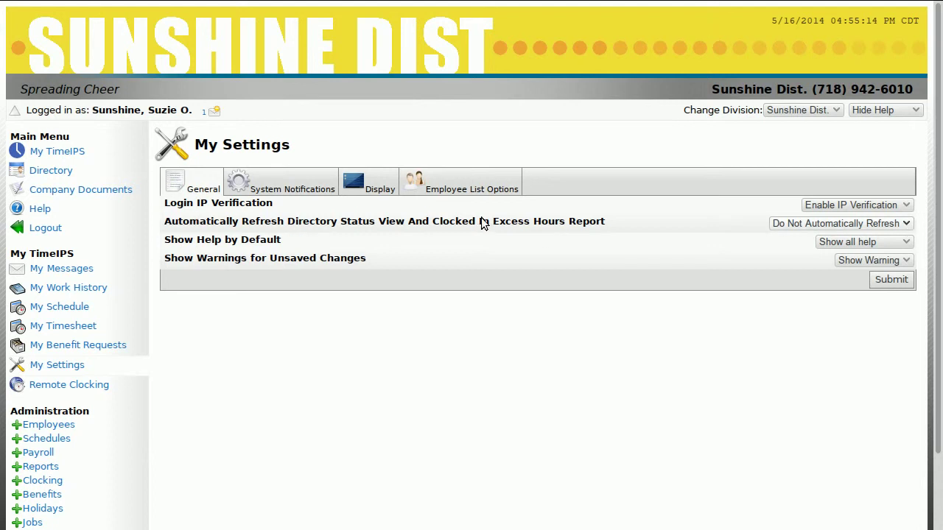
pyautogui.click(791, 225)
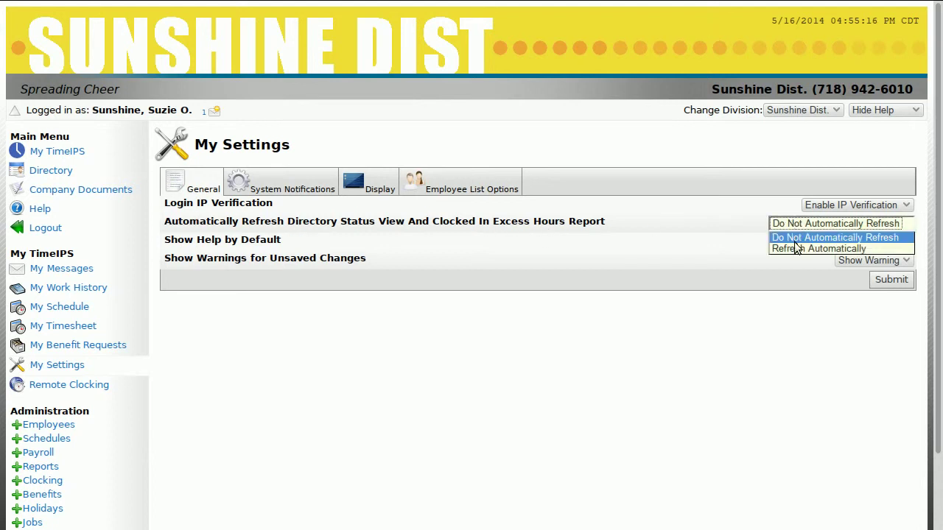
pyautogui.click(791, 251)
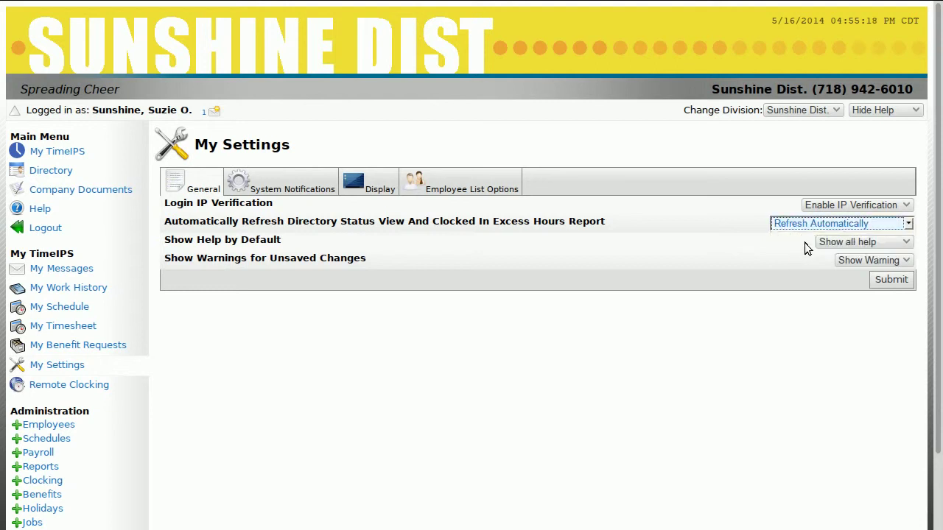
pyautogui.click(803, 228)
pyautogui.click(795, 242)
pyautogui.click(798, 225)
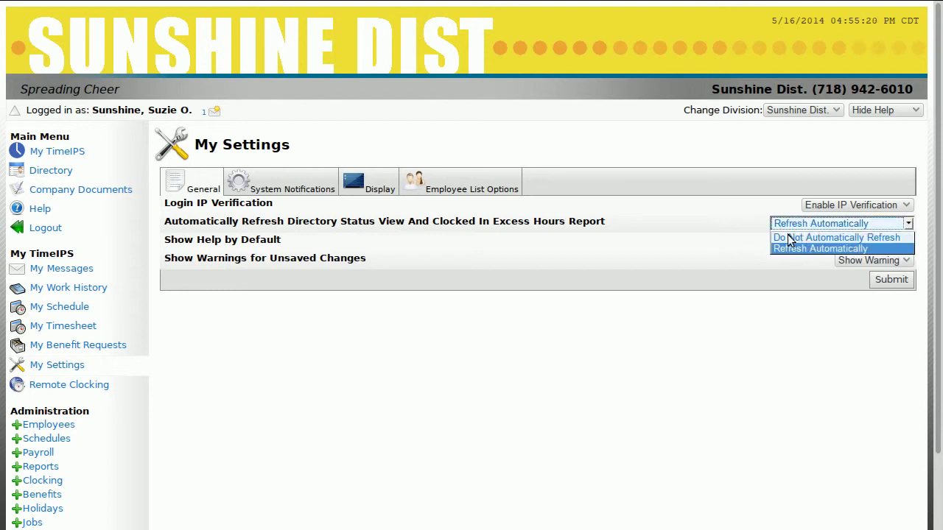
pyautogui.click(791, 237)
pyautogui.click(892, 280)
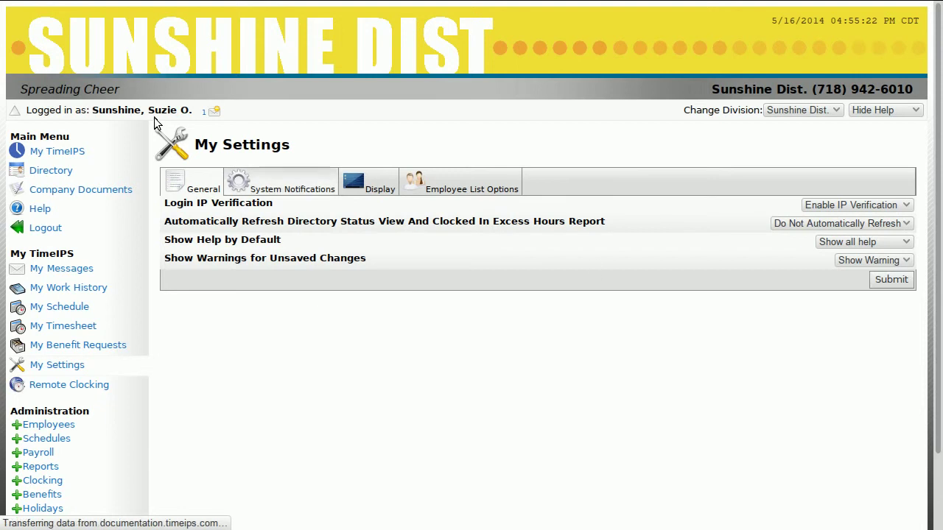
pyautogui.moveTo(8, 4)
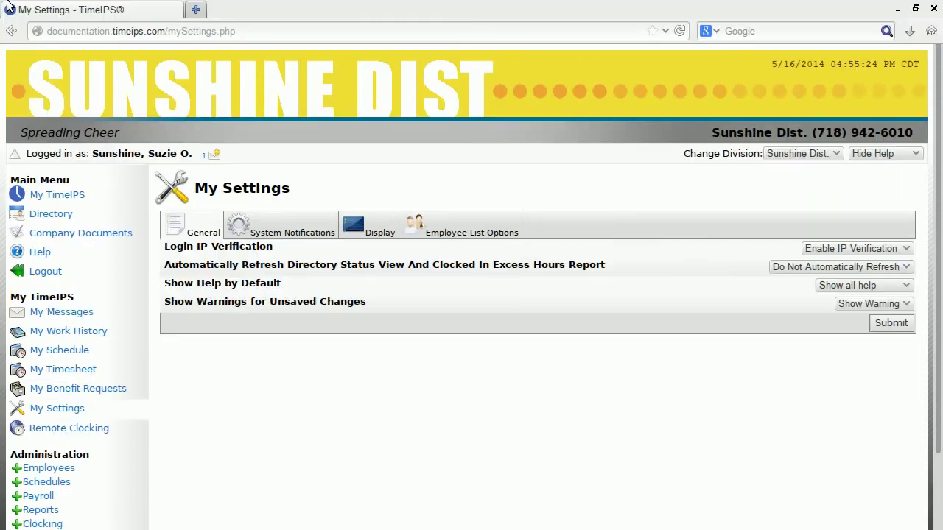
pyautogui.click(11, 31)
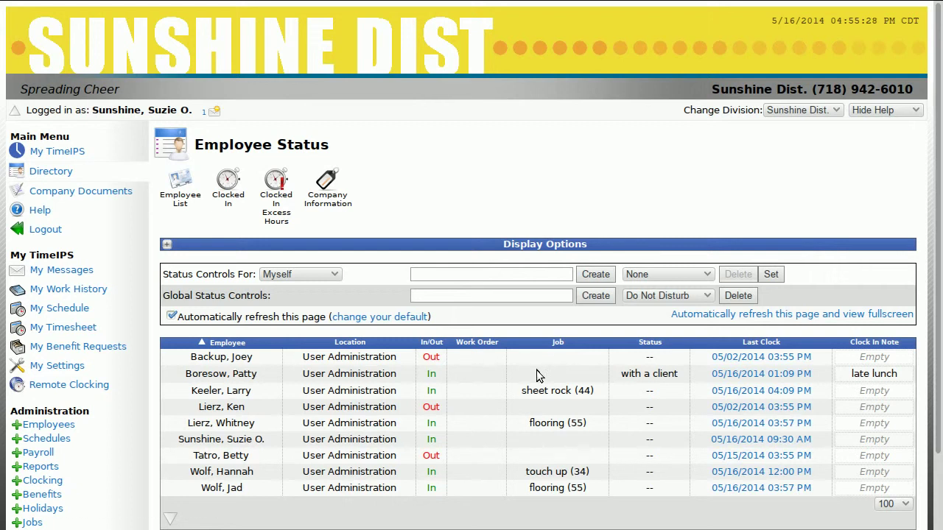
# - View the time report and event details for the last clock of the employee noted "late lunch", and return to the directory
pyautogui.click(772, 377)
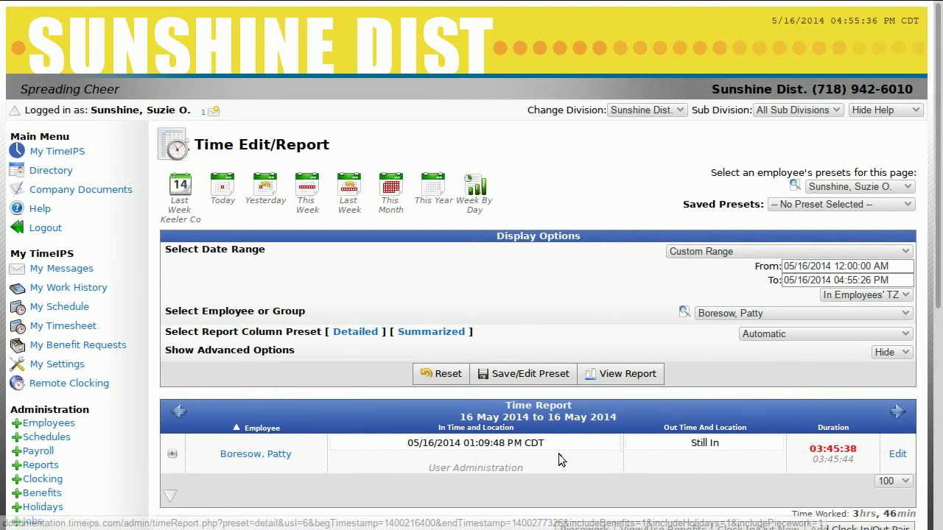
pyautogui.click(896, 454)
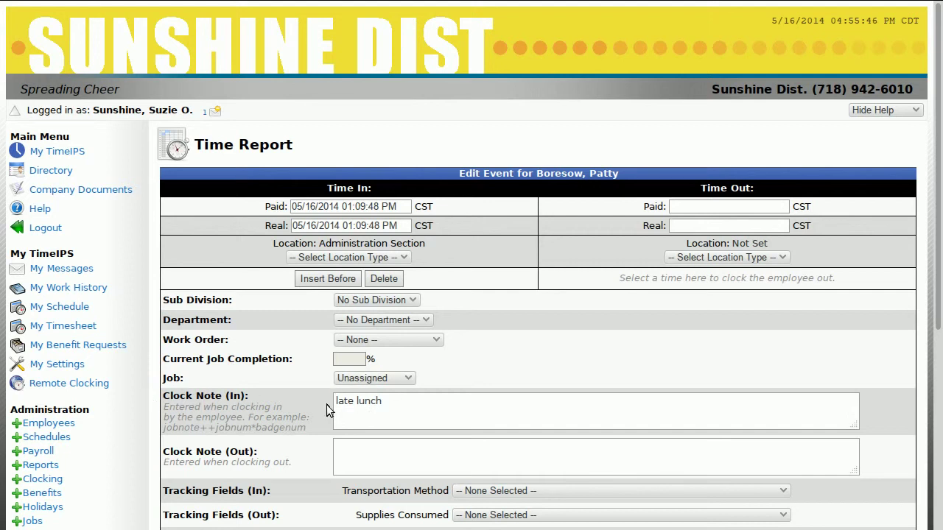
pyautogui.click(44, 174)
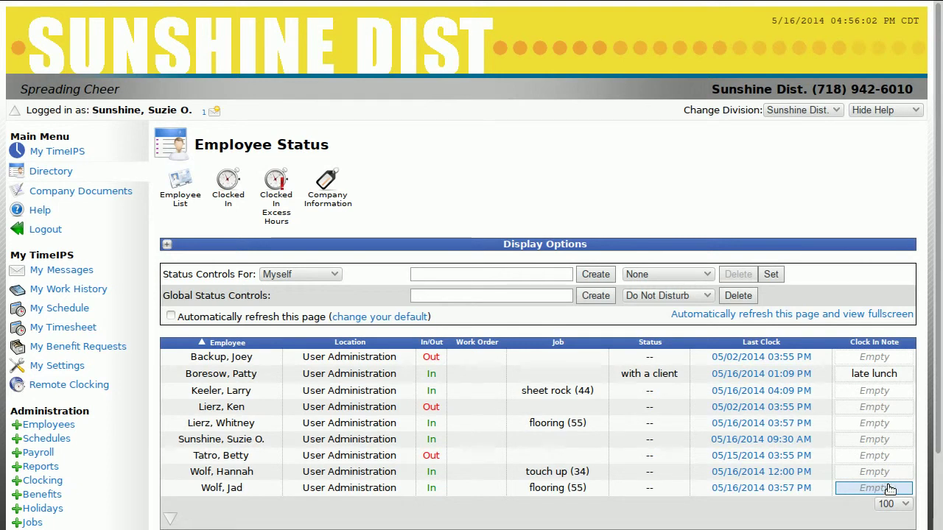
# - Extend the "late lunch" clock in note to read "late lunch with client"
pyautogui.click(902, 374)
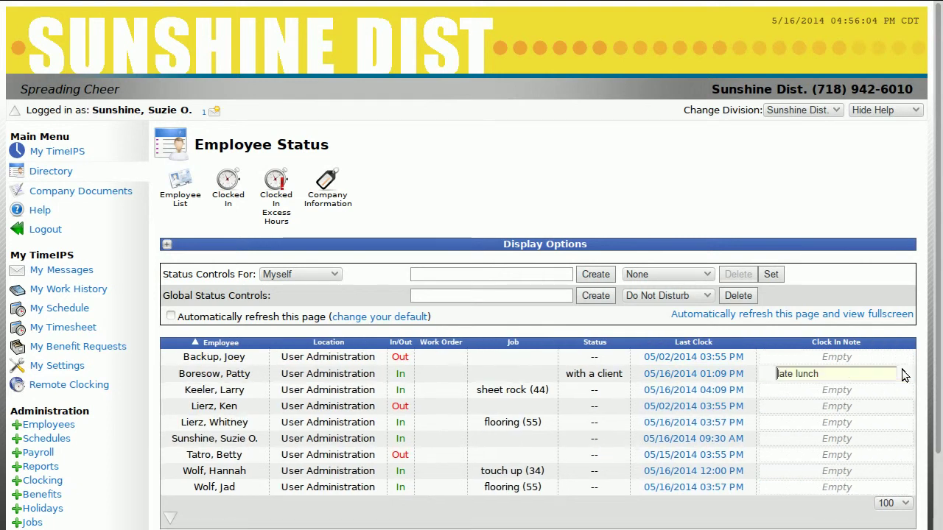
pyautogui.click(830, 374)
pyautogui.write('with client')
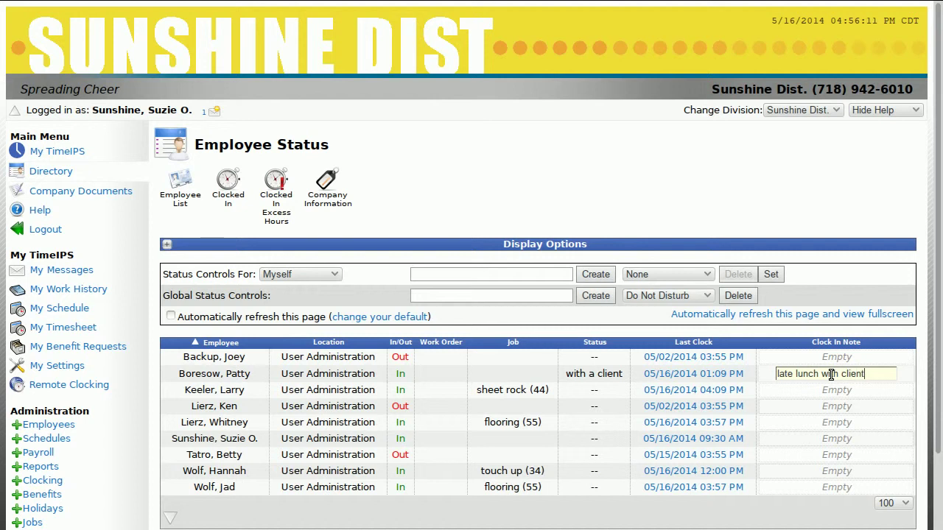
pyautogui.click(780, 519)
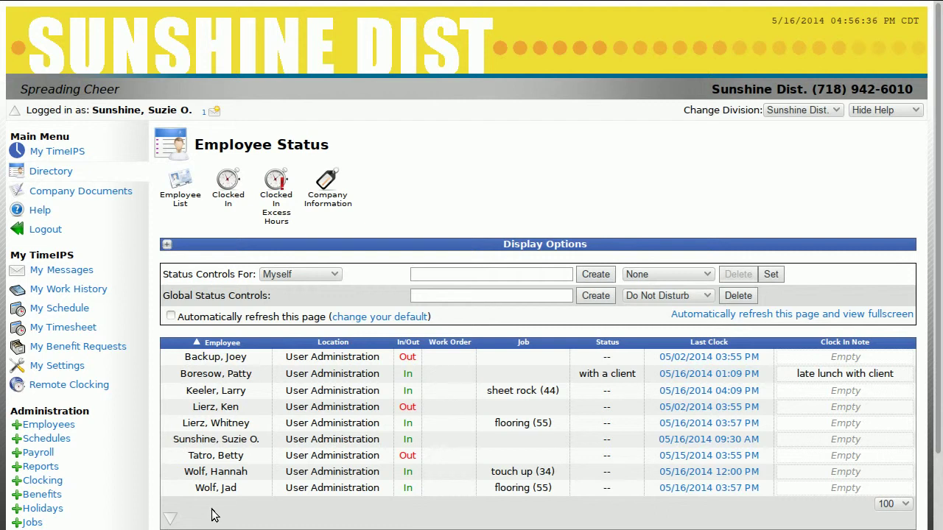
# - View the employee contact list and check the first Family employee's elapsed time among those currently clocked in
pyautogui.click(193, 201)
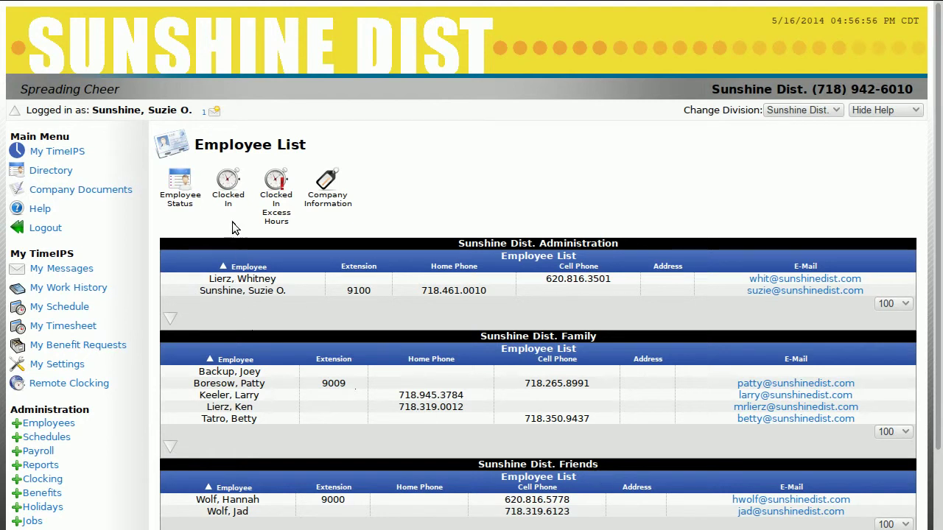
pyautogui.click(232, 180)
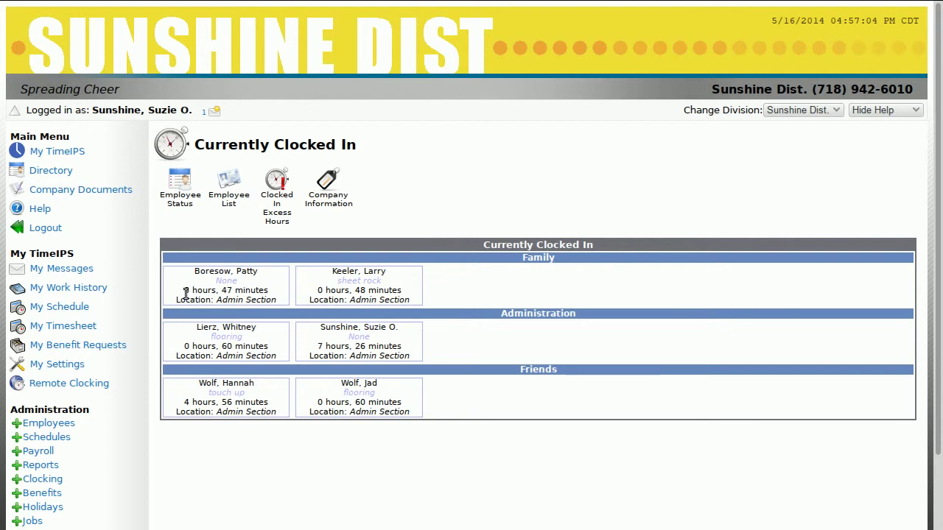
pyautogui.moveTo(183, 290); pyautogui.dragTo(269, 294)
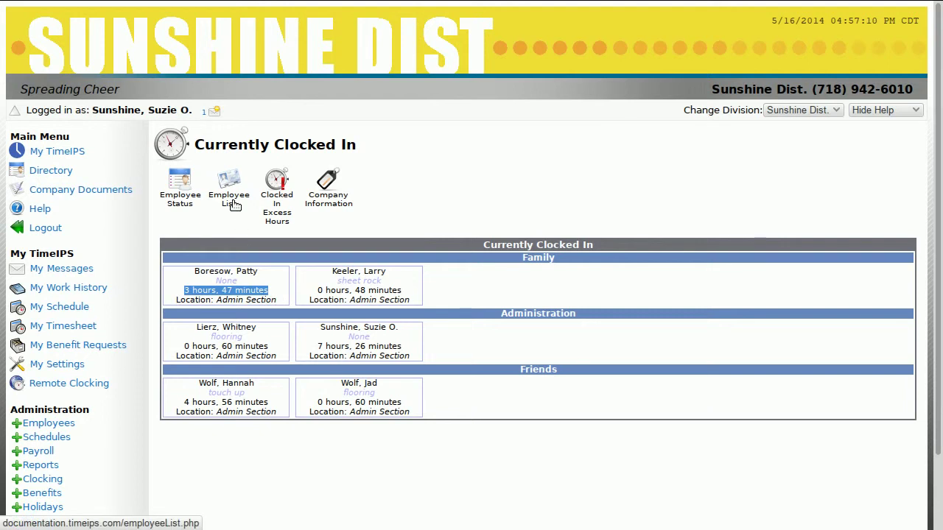
# - View the Clocked In Excess Hours monitor and the directory's Company Information page
pyautogui.click(274, 199)
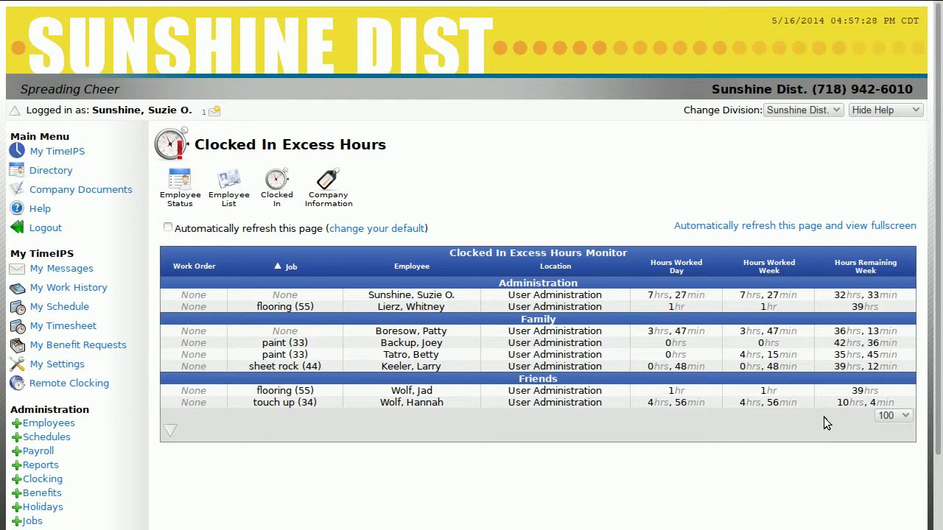
pyautogui.click(327, 185)
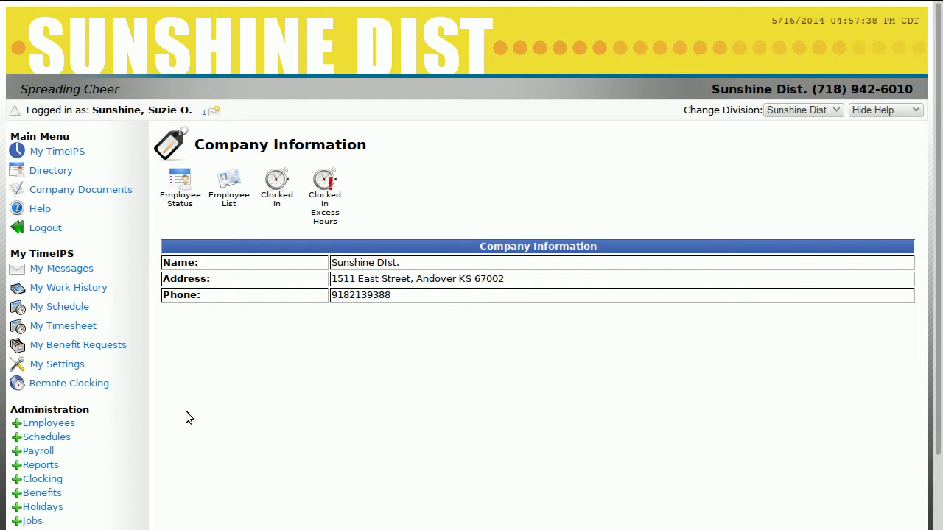
# - Open the directory settings of Sunshine Dist. (Top Level Division) under Company/Divisions and look through its Directory Page Company Info code
pyautogui.scroll(-2, 154, 414)
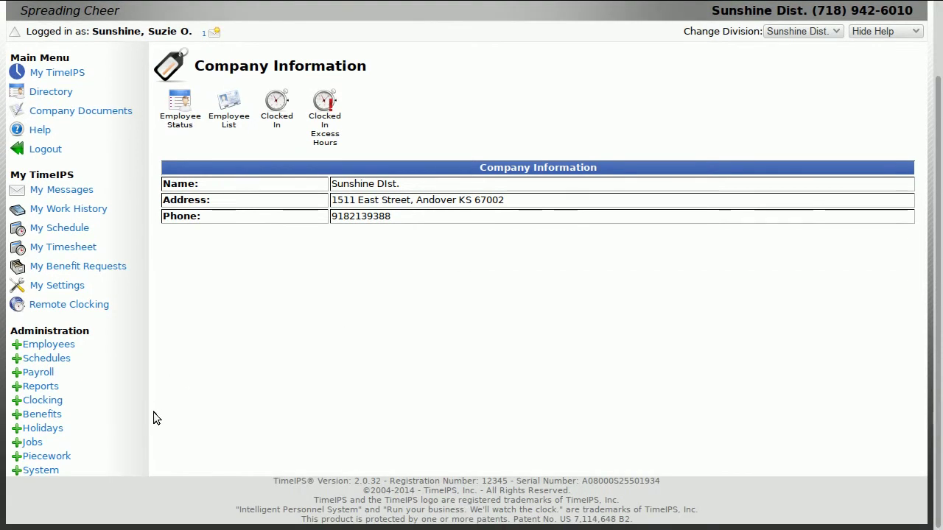
pyautogui.click(39, 470)
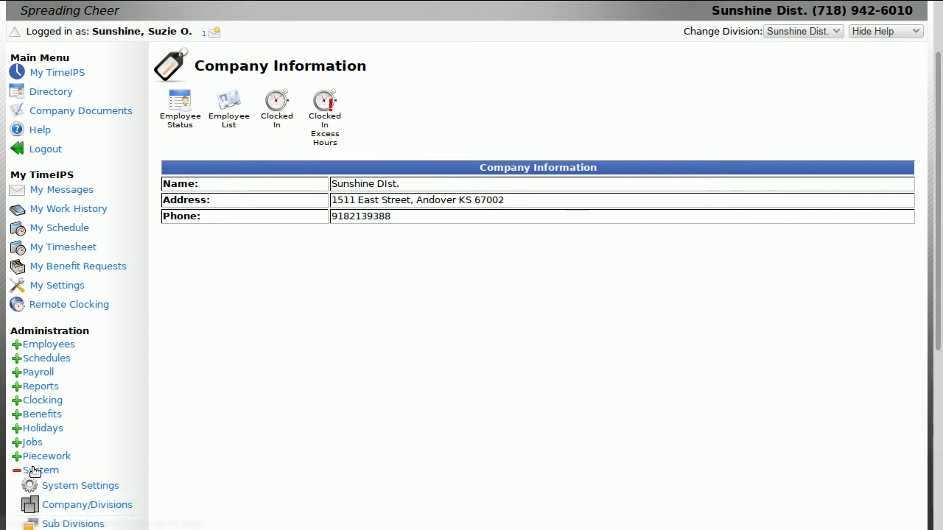
pyautogui.click(69, 504)
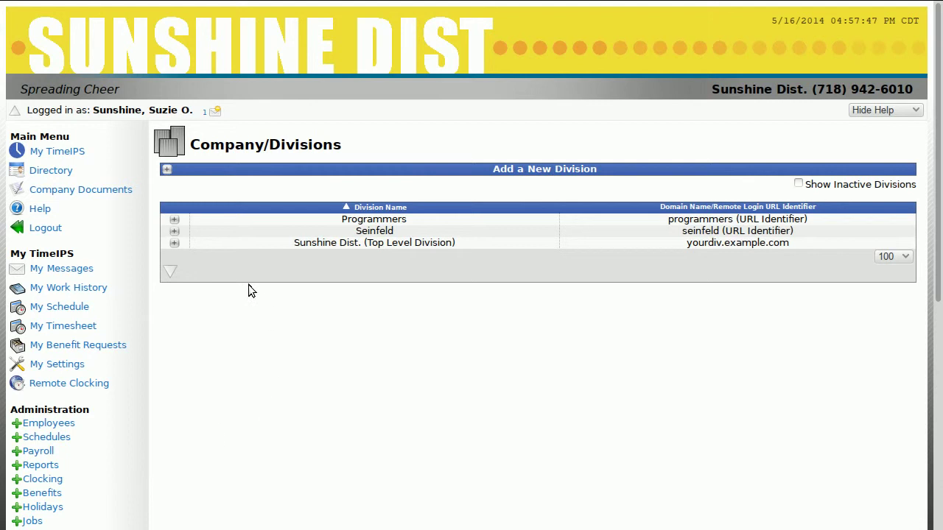
pyautogui.click(175, 245)
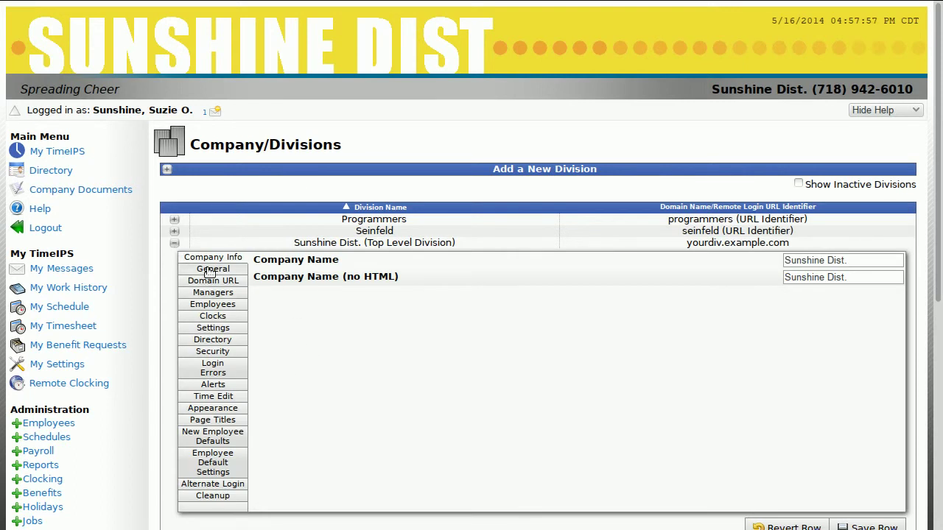
pyautogui.click(221, 341)
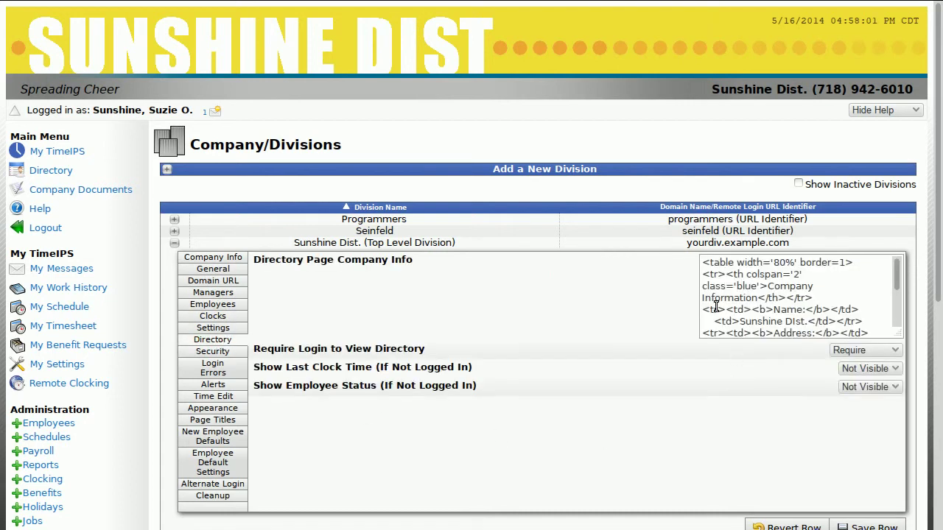
pyautogui.moveTo(699, 265); pyautogui.dragTo(889, 355)
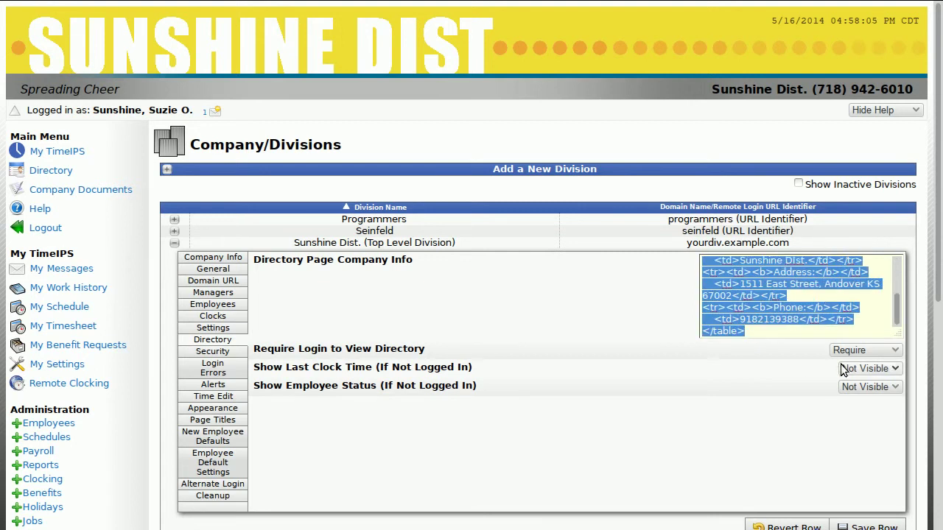
pyautogui.click(766, 334)
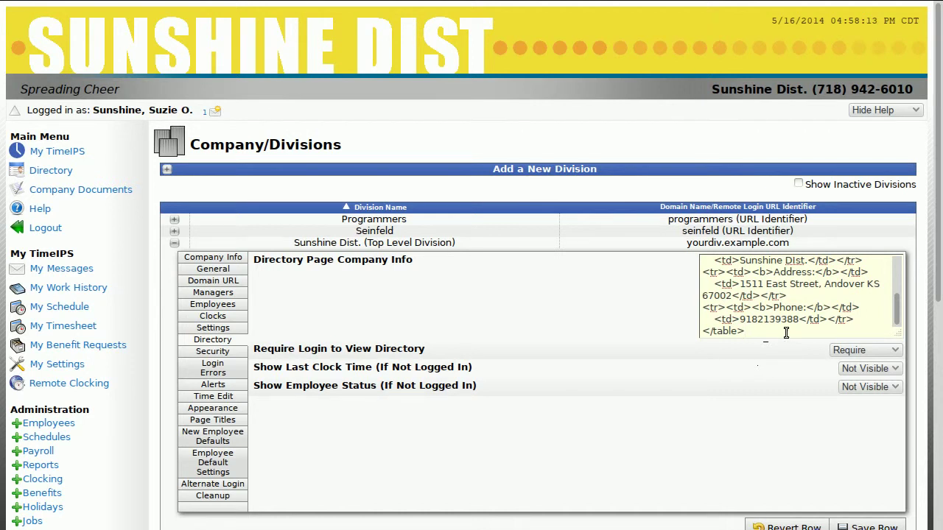
pyautogui.moveTo(898, 312); pyautogui.dragTo(895, 284)
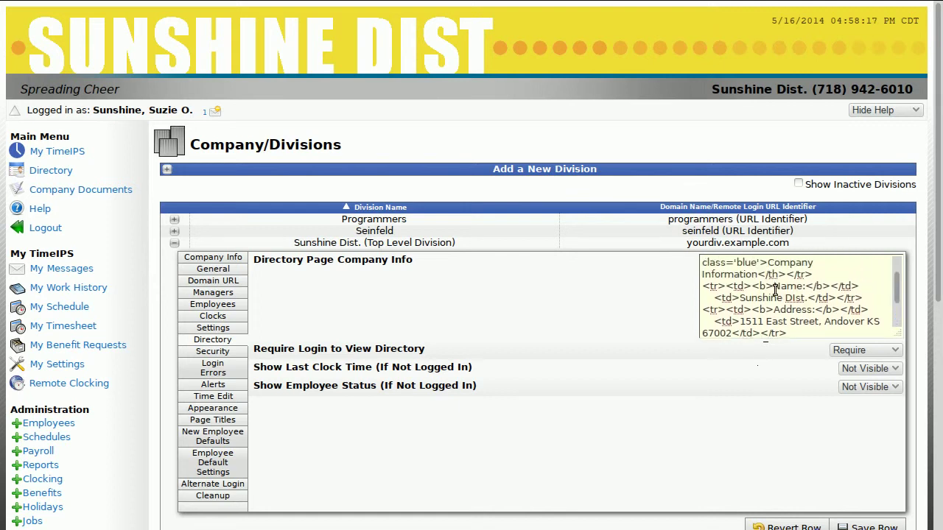
# - Replace the company name in the Directory Page Company Info code with "your company name" and try to revert the division row
pyautogui.moveTo(773, 286); pyautogui.dragTo(808, 297)
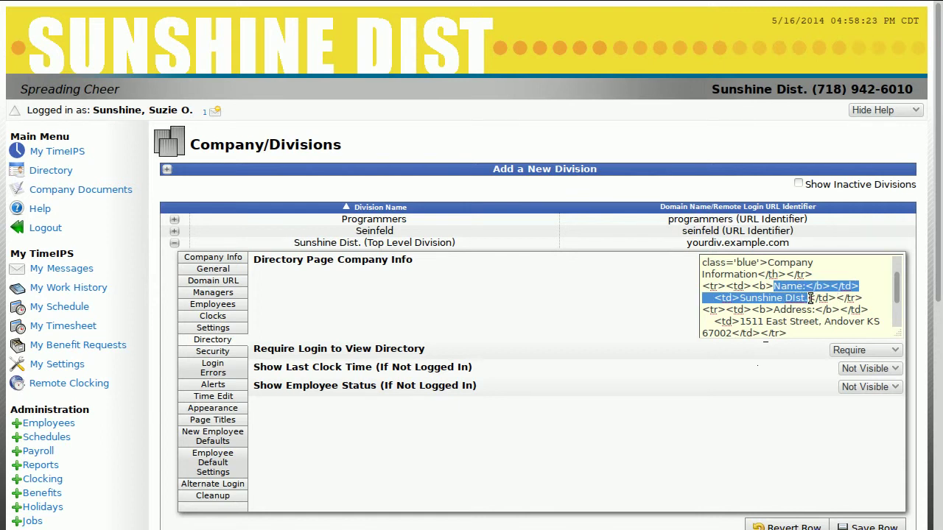
pyautogui.click(801, 298)
pyautogui.moveTo(739, 297); pyautogui.dragTo(808, 297)
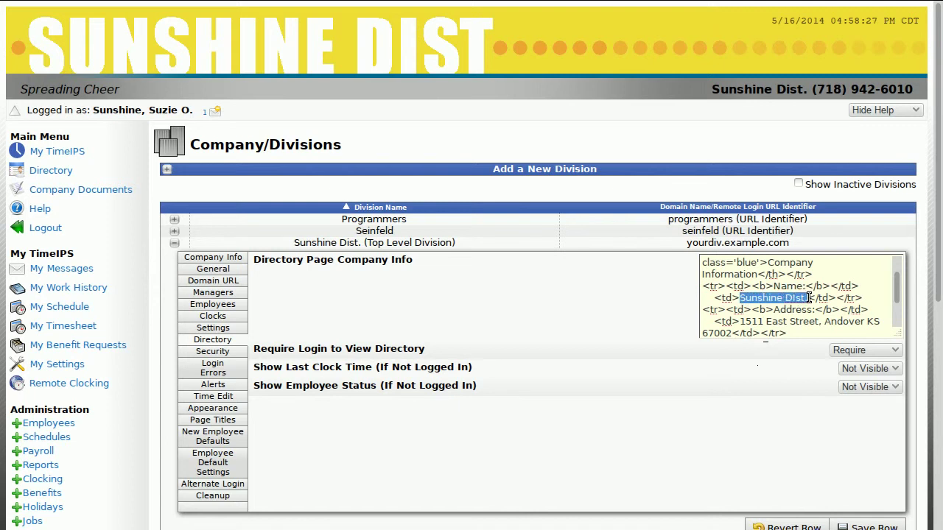
pyautogui.write('your com')
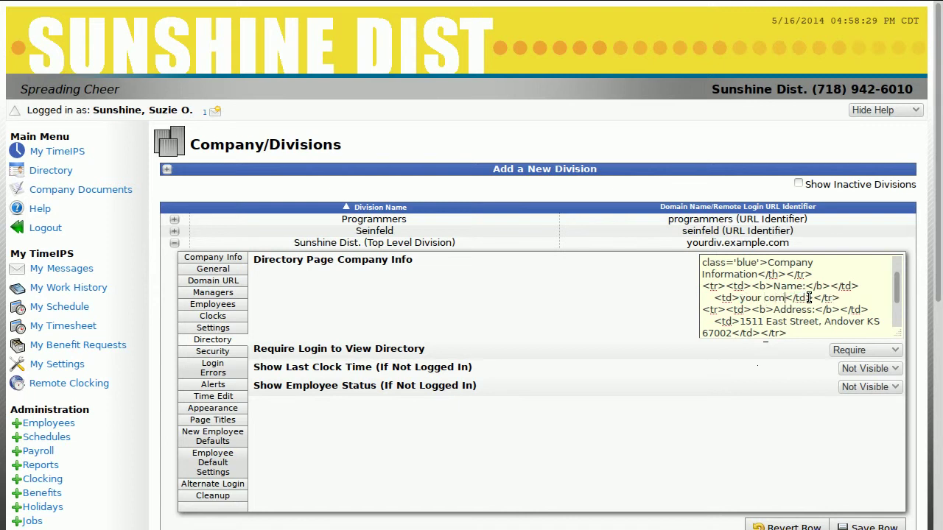
pyautogui.write('pany name')
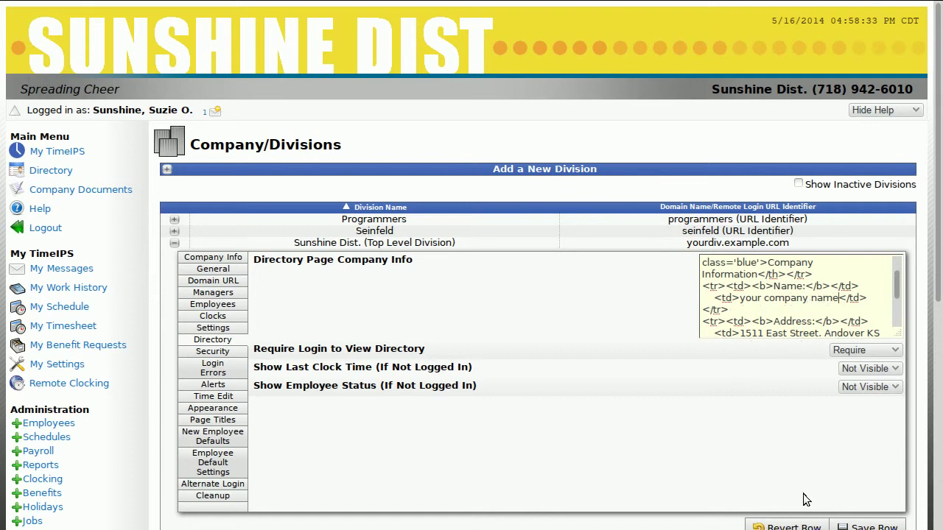
pyautogui.click(790, 523)
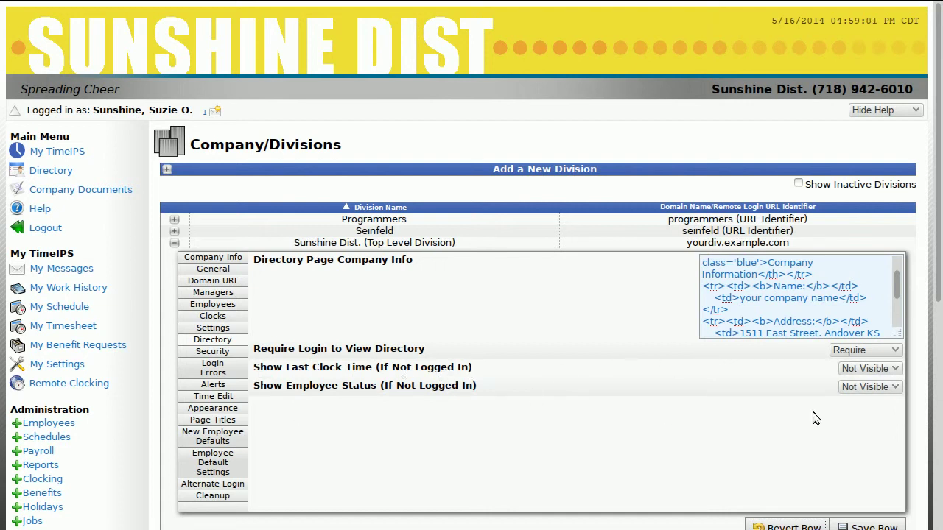
# - Check the visibility choices for Show Last Clock Time and Show Employee Status when not logged in, keeping Not Visible for both
pyautogui.click(900, 368)
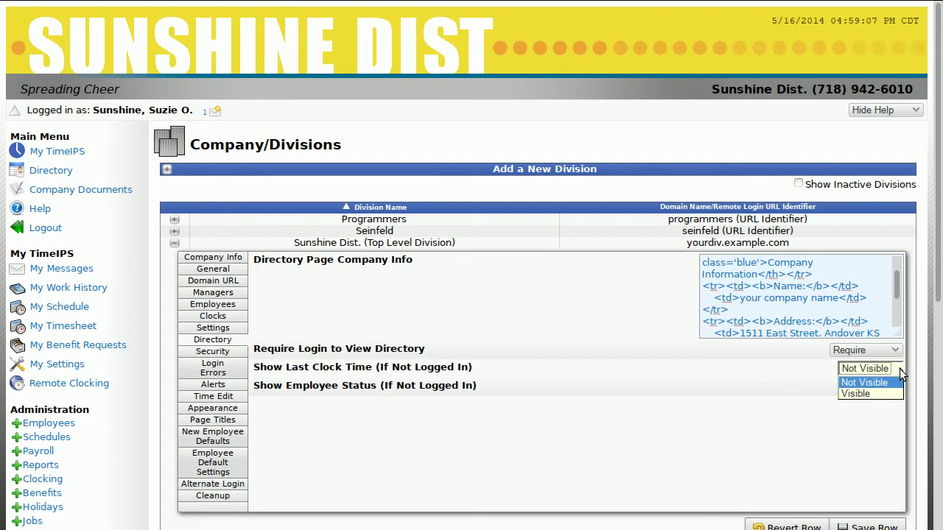
pyautogui.click(876, 450)
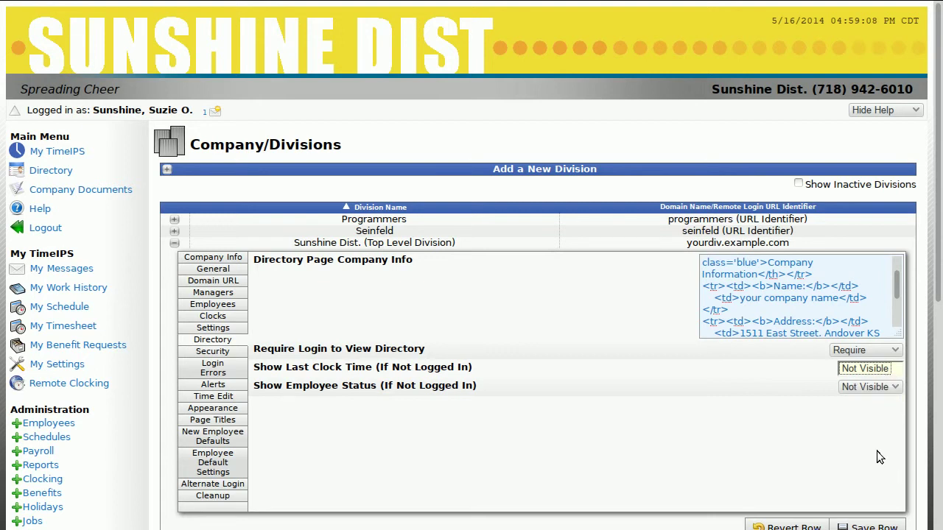
pyautogui.click(896, 389)
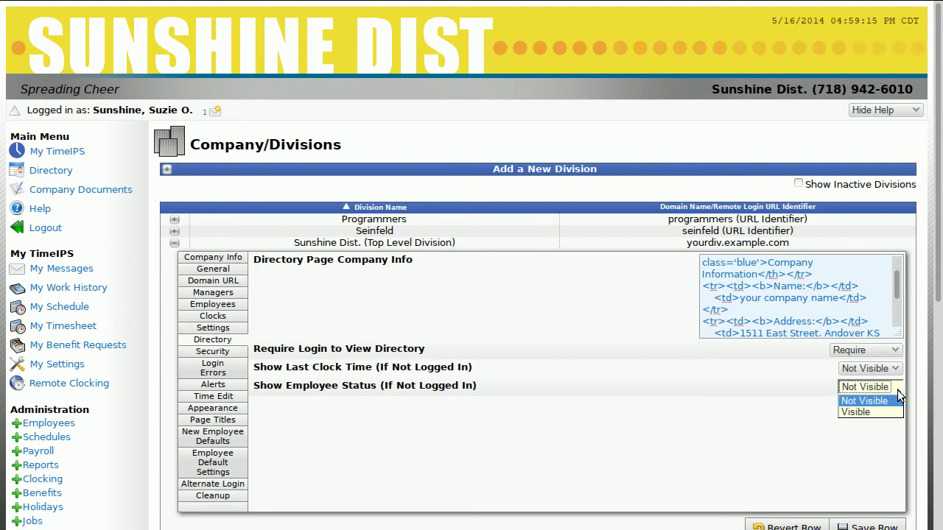
pyautogui.click(888, 479)
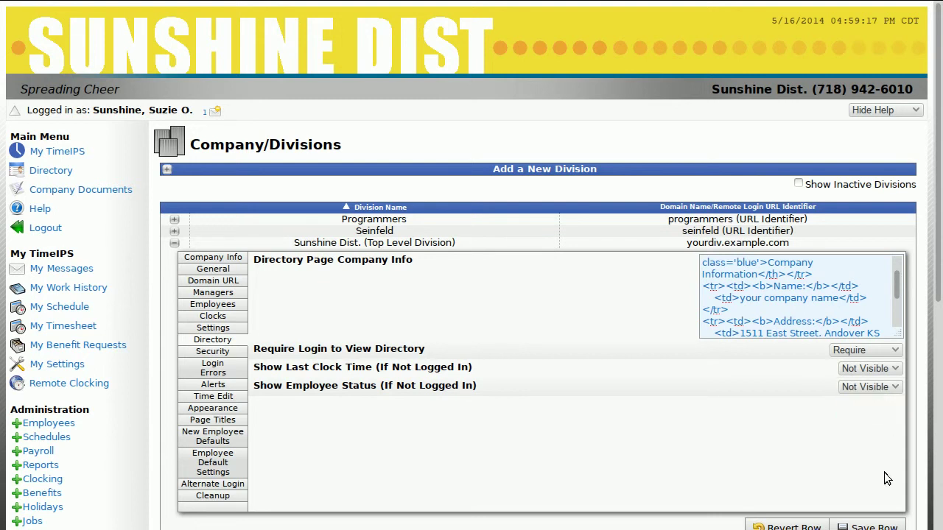
# - Try again to revert the Sunshine Dist. division row and select the "your company name" text in the company info code
pyautogui.scroll(-1, 888, 479)
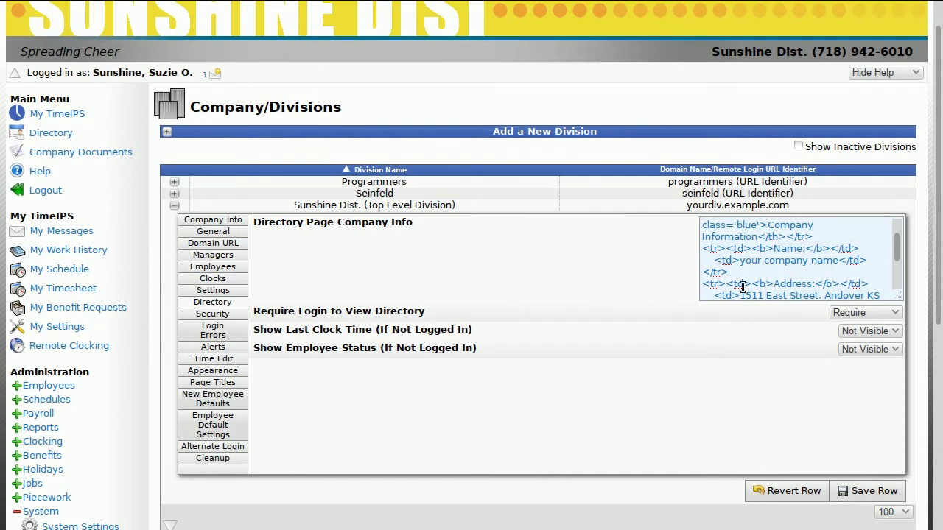
pyautogui.click(799, 492)
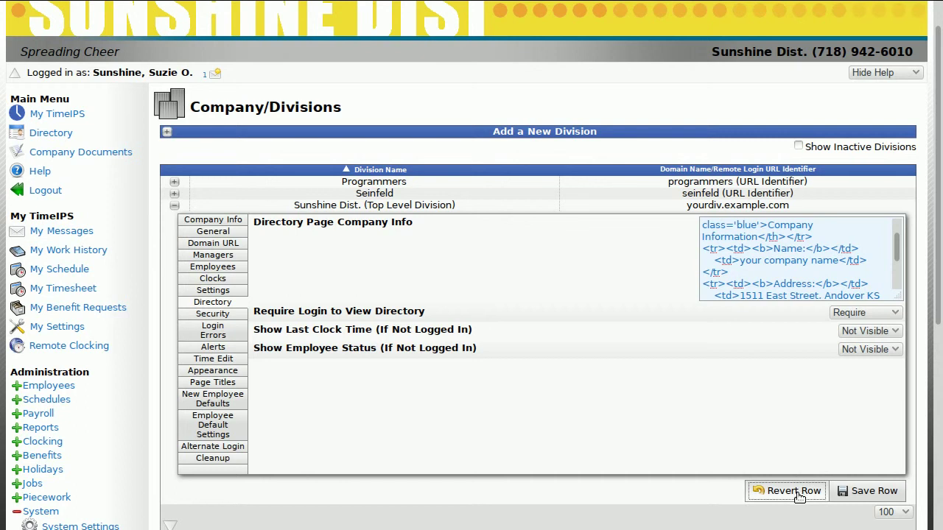
pyautogui.click(742, 261)
pyautogui.moveTo(740, 262); pyautogui.dragTo(838, 261)
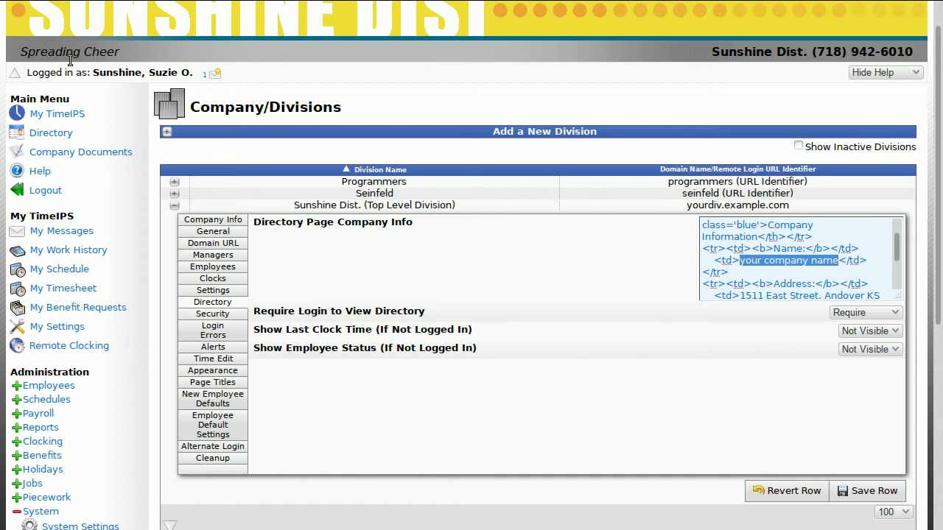
# - Return to the employee directory and open its Company Information page
pyautogui.click(46, 135)
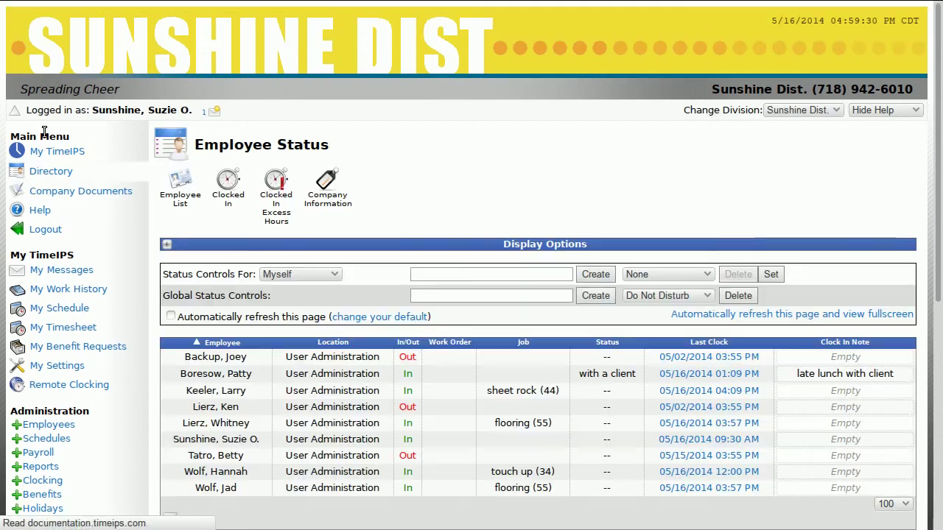
pyautogui.click(328, 179)
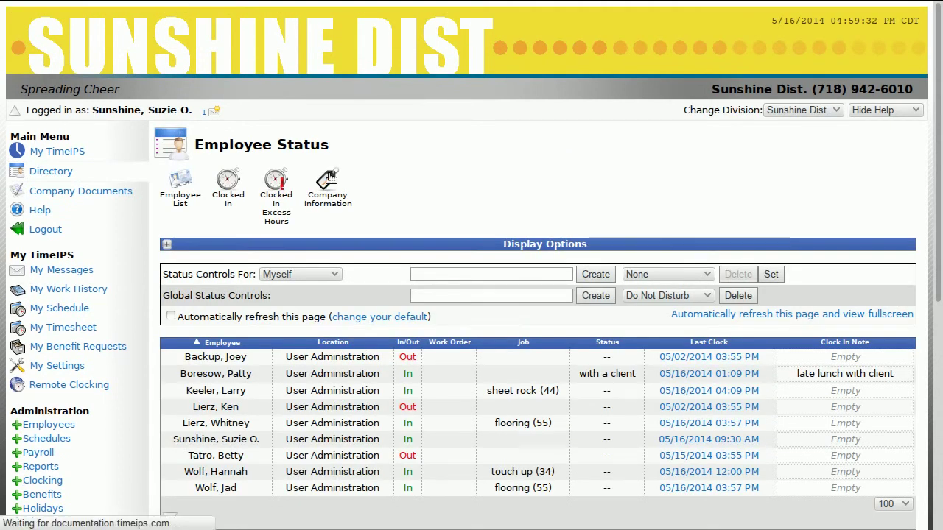